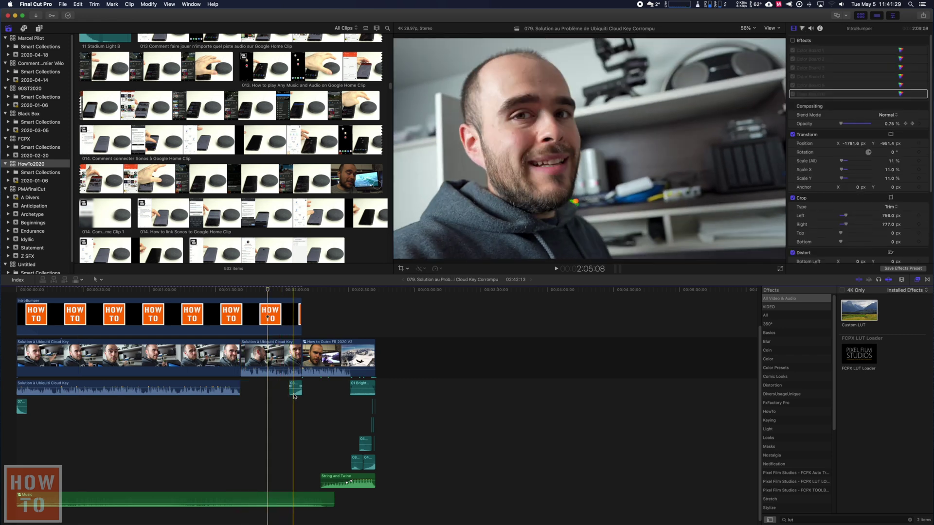
Select the small 03 Escalate audio clip in the timeline
click(295, 394)
Assign the 03 Escalate clip to the Music audio role
right_click(295, 394)
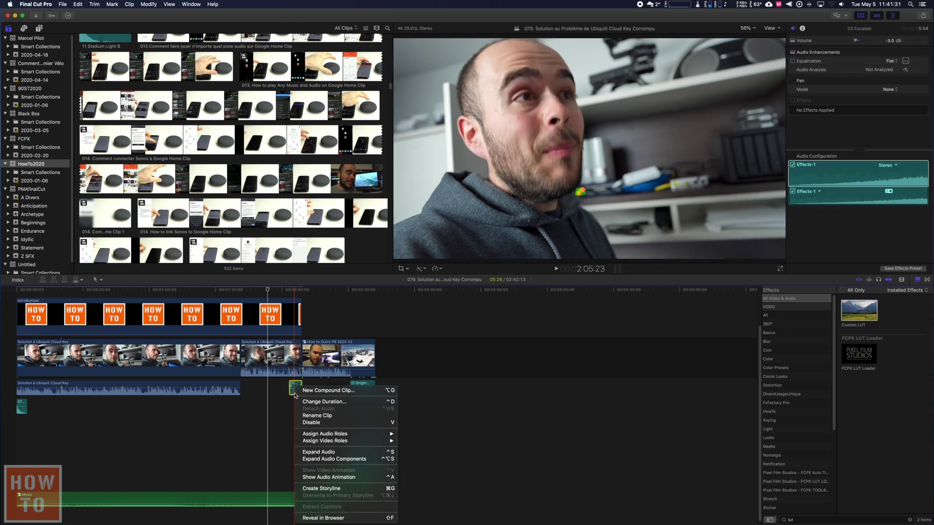
click(294, 393)
right_click(291, 393)
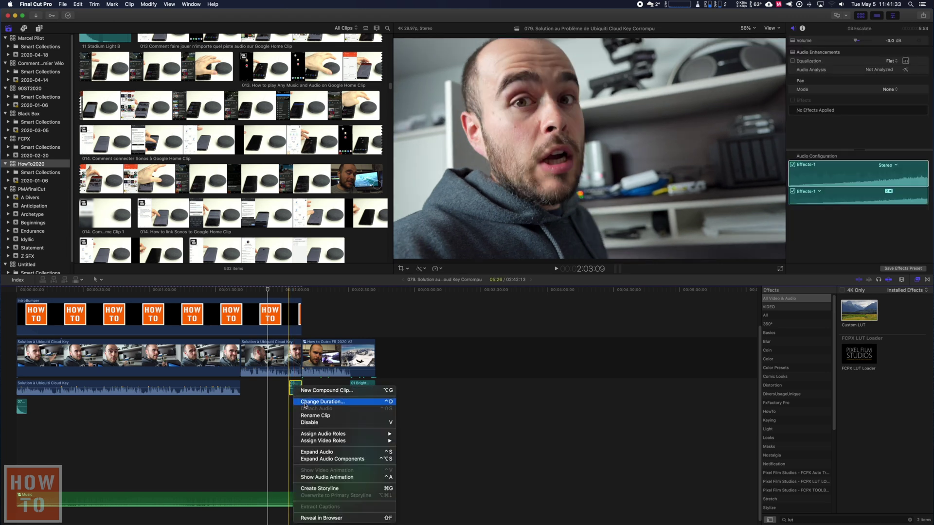
mouse_move(331, 435)
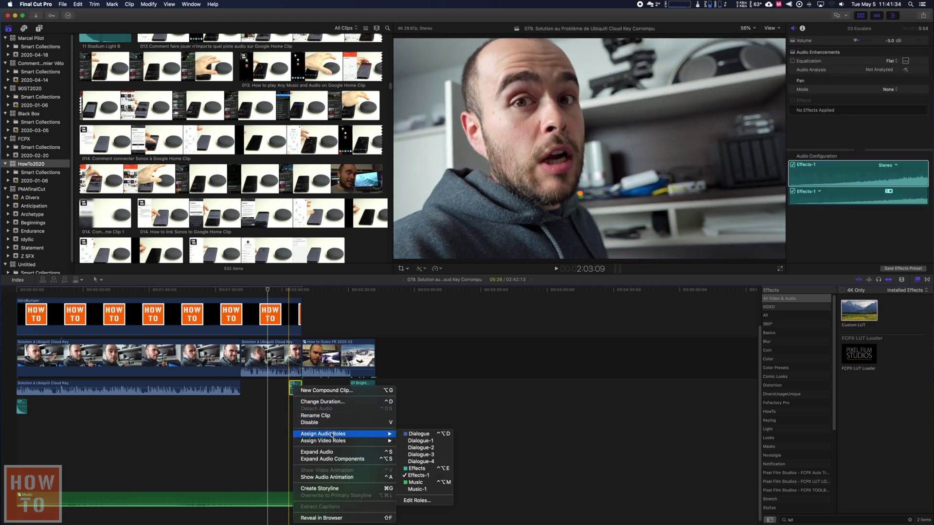
click(428, 483)
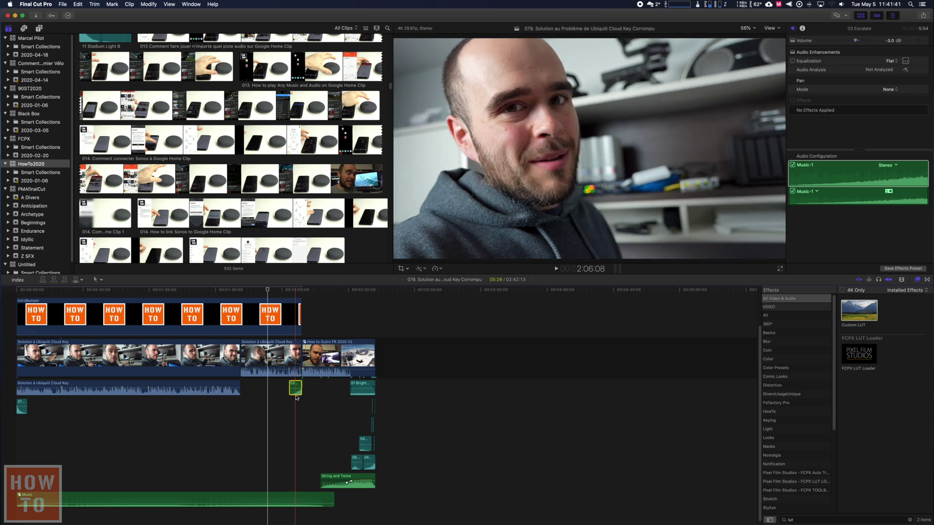
Put the 03 Escalate clip back on the Effects role and deselect it
right_click(296, 387)
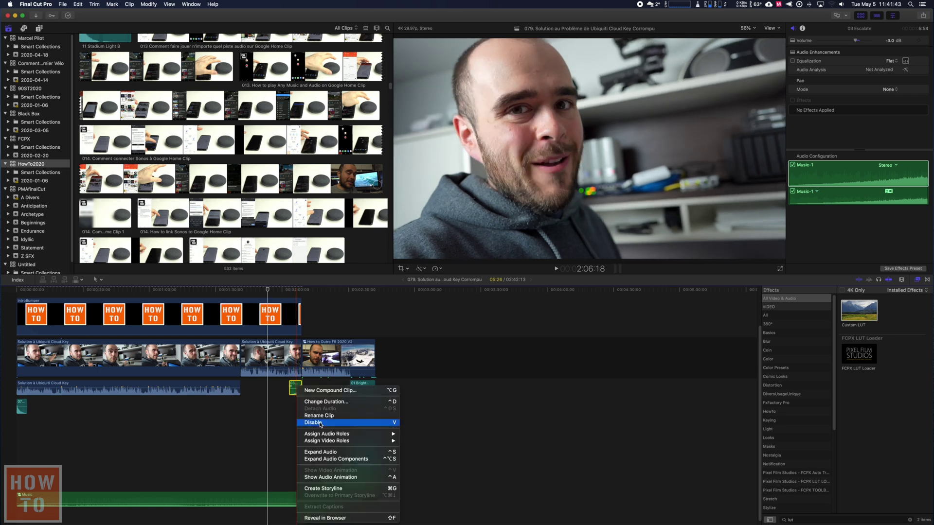
mouse_move(353, 435)
click(423, 468)
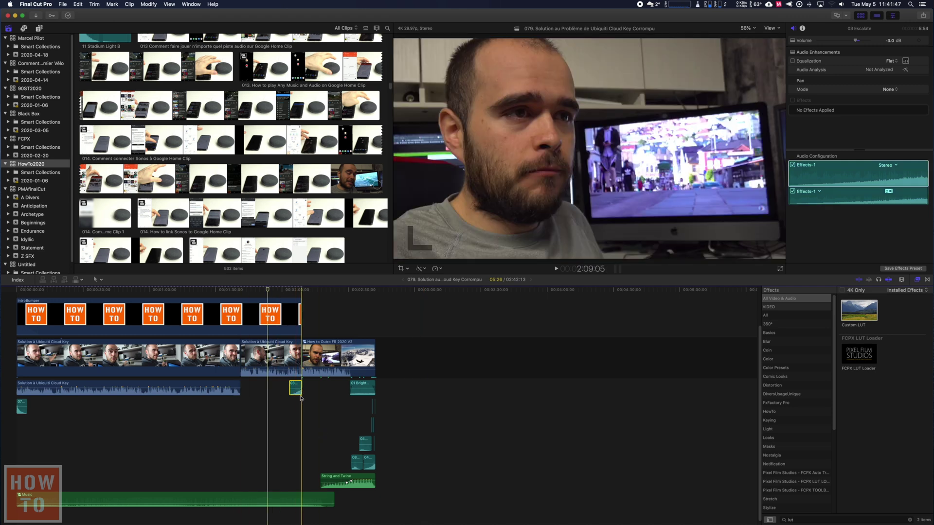
click(202, 396)
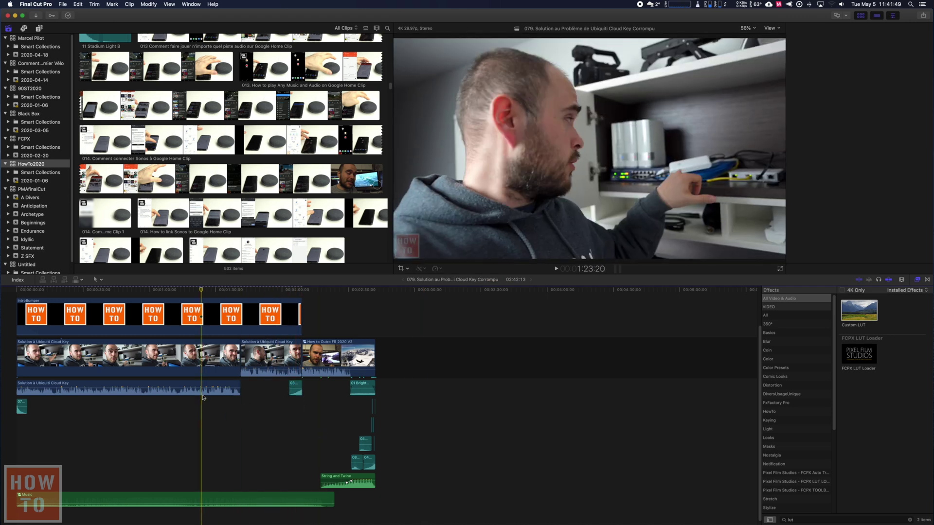
In the library's roles editor, add an orange audio role named Voice Over
right_click(203, 396)
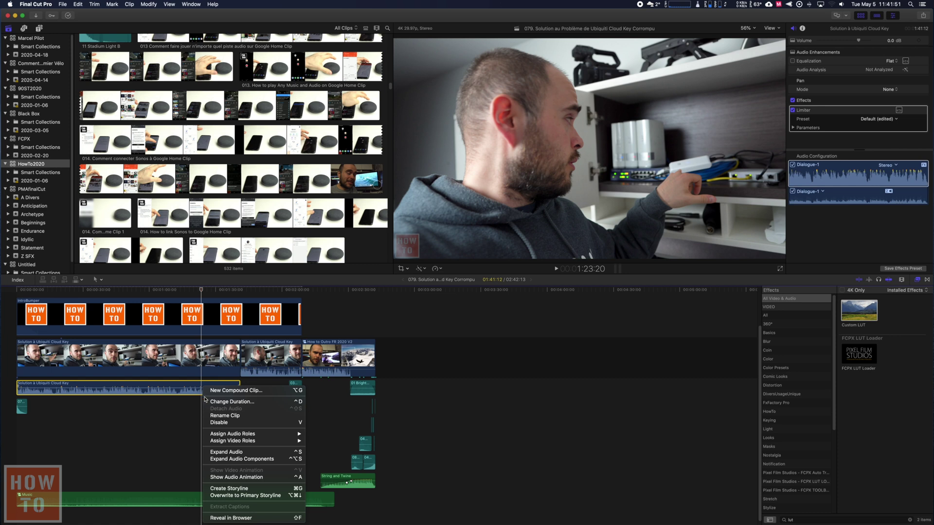
mouse_move(273, 434)
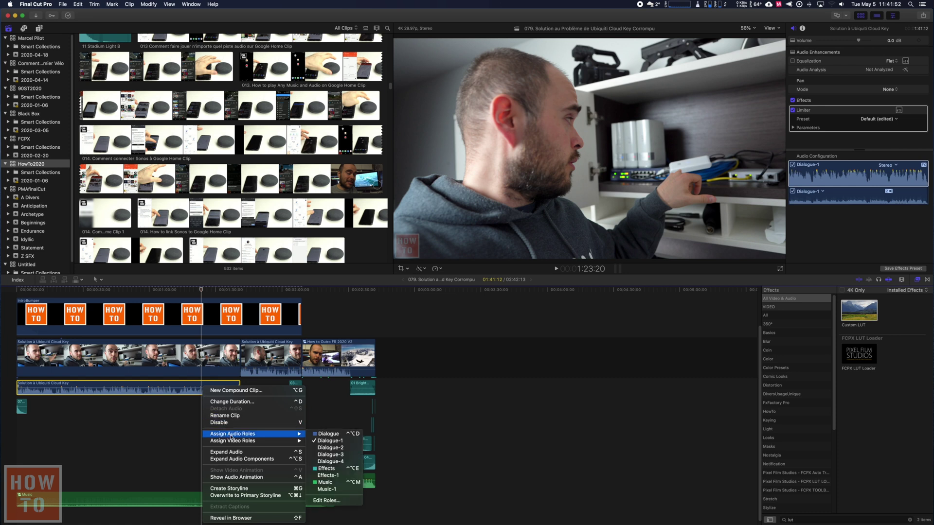
click(333, 501)
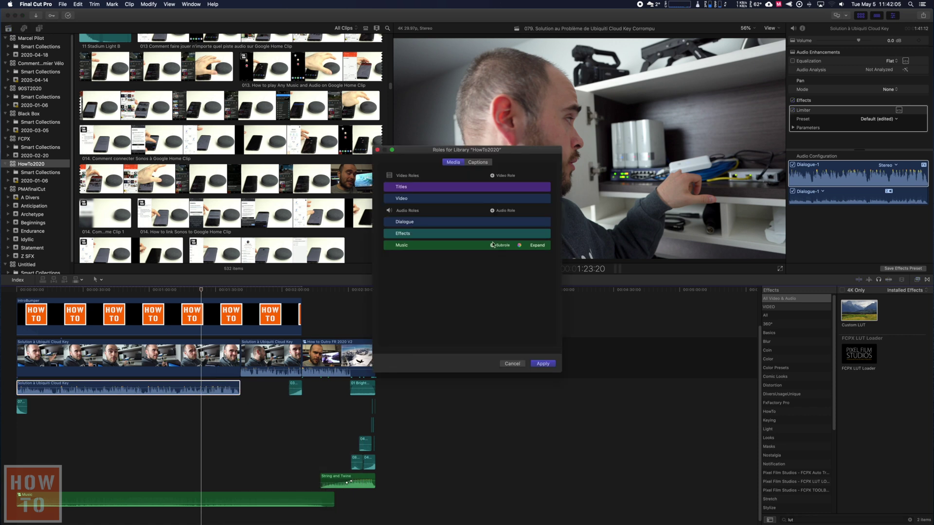
click(492, 211)
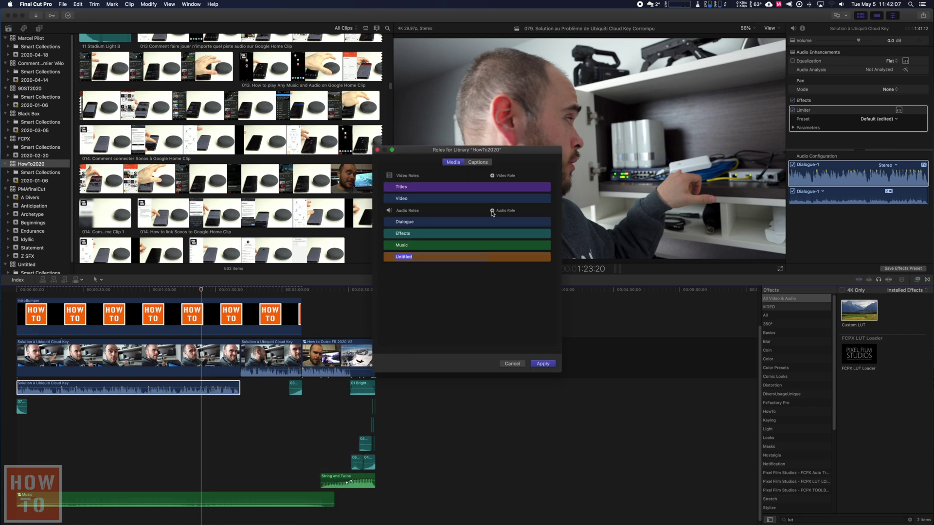
text(Voice Over)
mouse_move(479, 261)
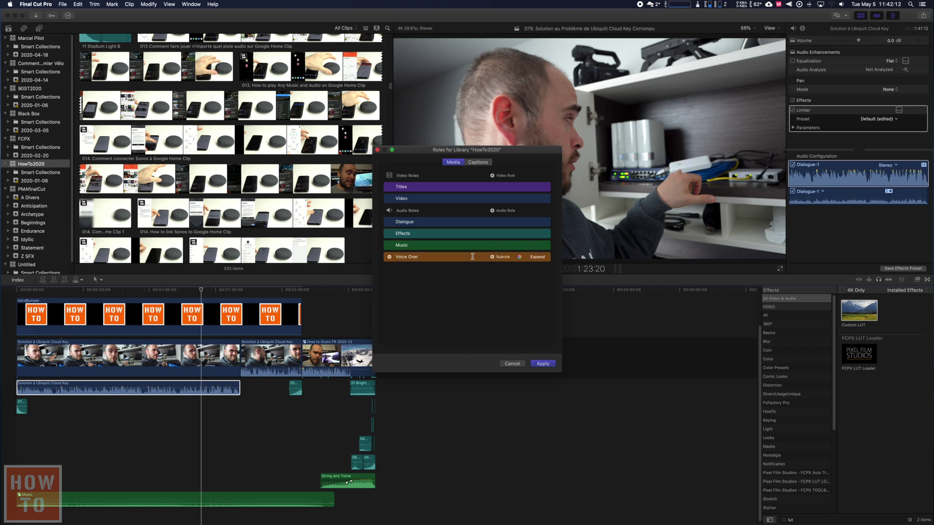
click(520, 257)
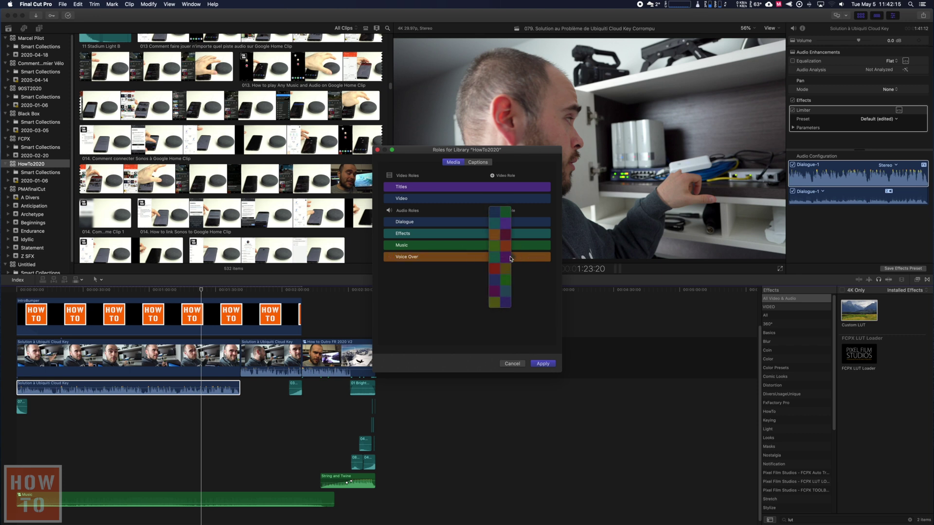
click(545, 297)
Assign the long Solution à Ubiquiti Cloud Key clip to the Voice Over role
click(543, 364)
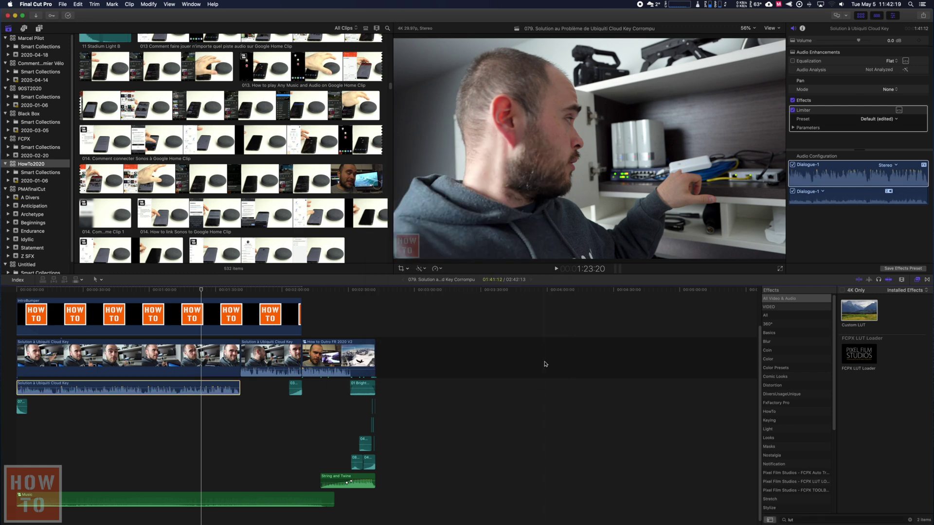
right_click(200, 388)
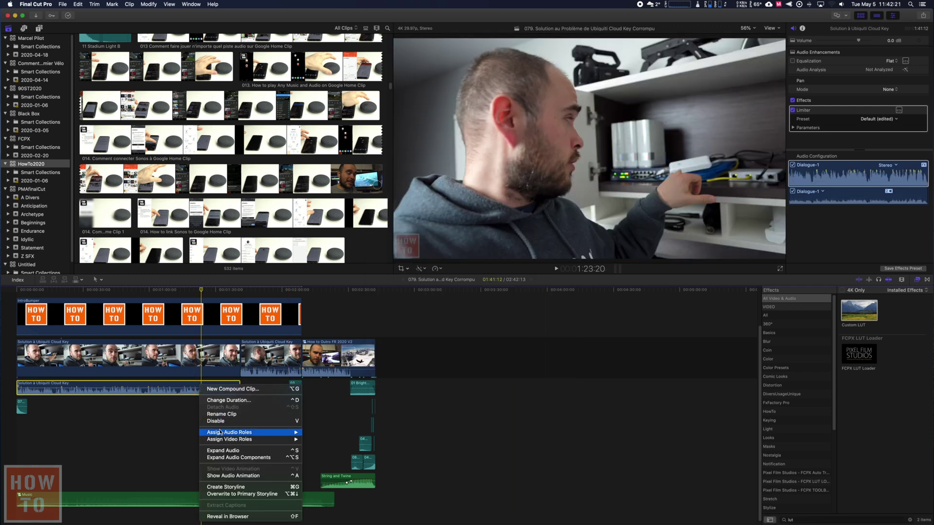
mouse_move(225, 434)
click(325, 495)
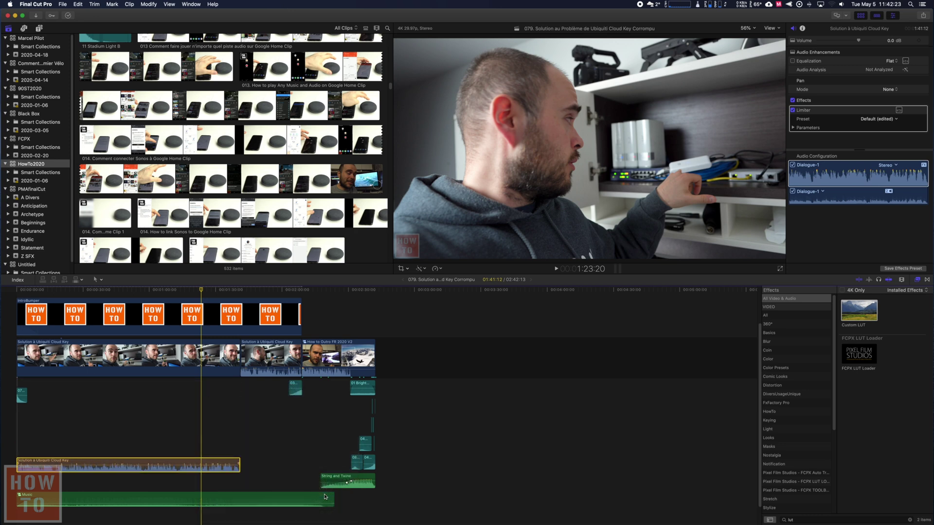
scroll(257, 433, down, 1)
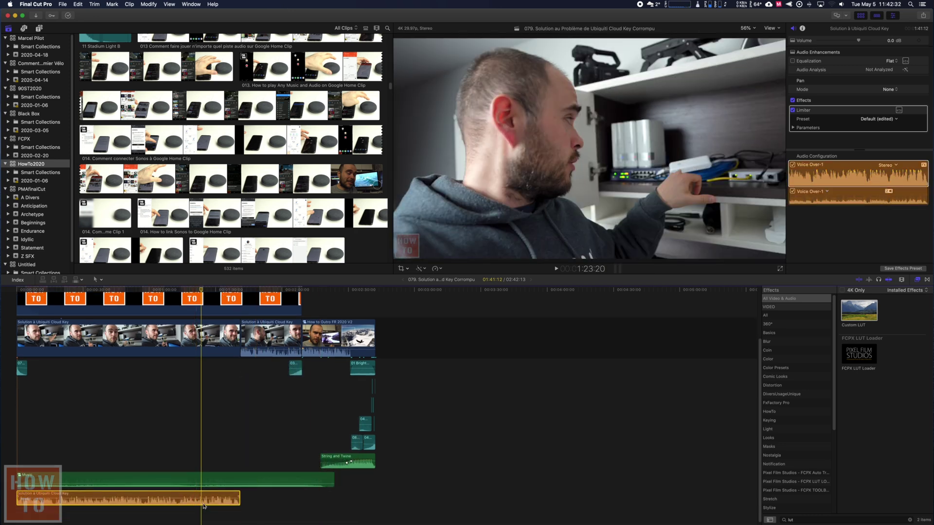
scroll(199, 506, up, 1)
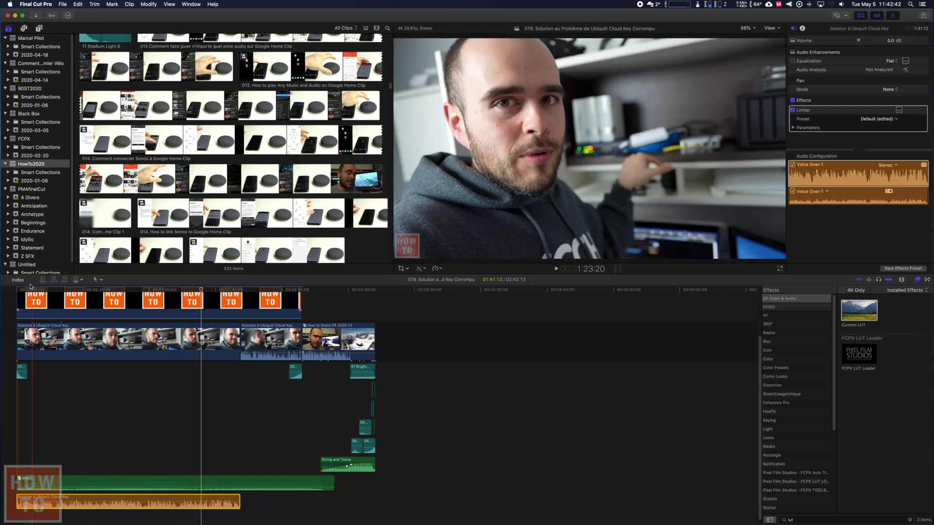
In the index's Roles list, drag audio roles into order Voice Over, Music, Effects, Dialogue
click(20, 281)
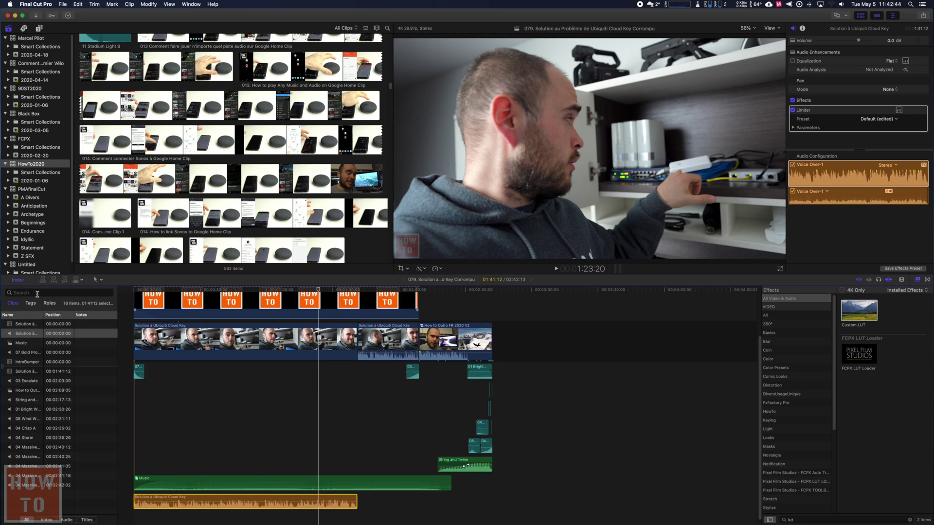
click(49, 304)
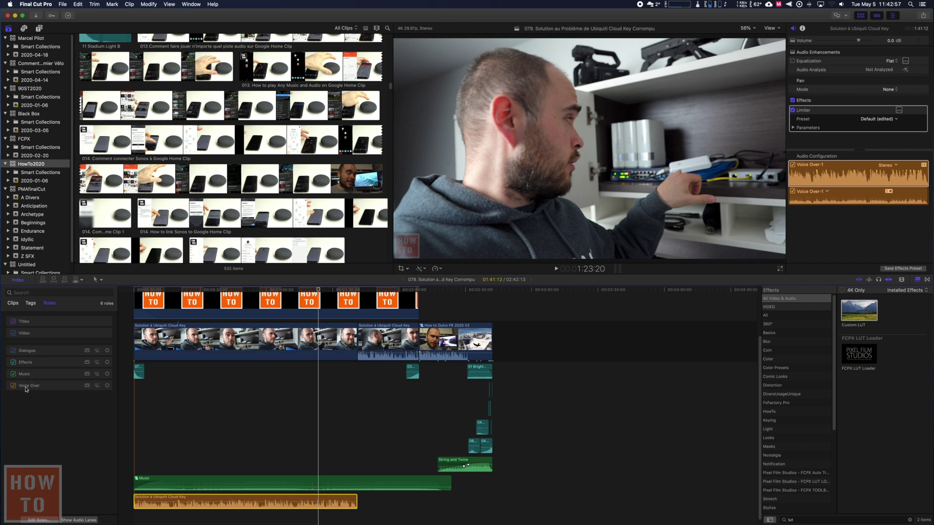
drag(26, 389, 22, 349)
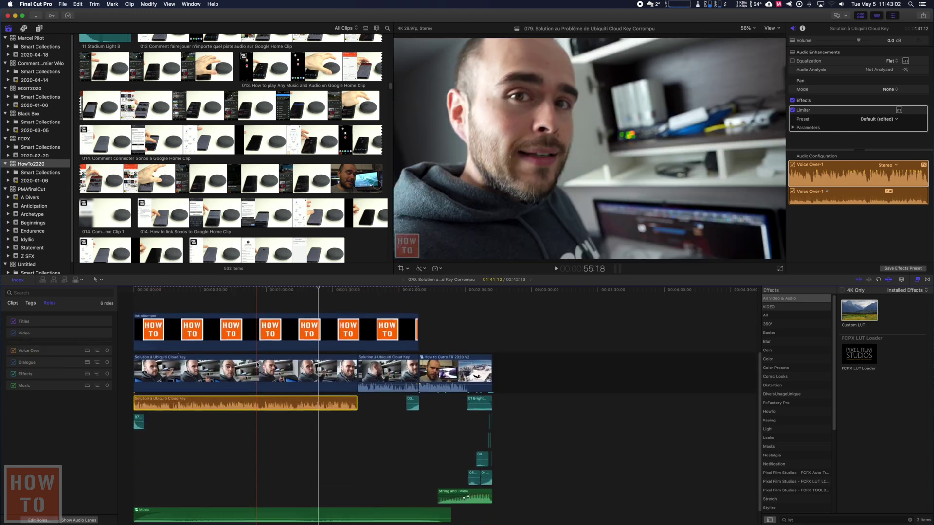
mouse_move(22, 362)
mouse_down()
mouse_move(24, 379)
mouse_move(28, 359)
mouse_up()
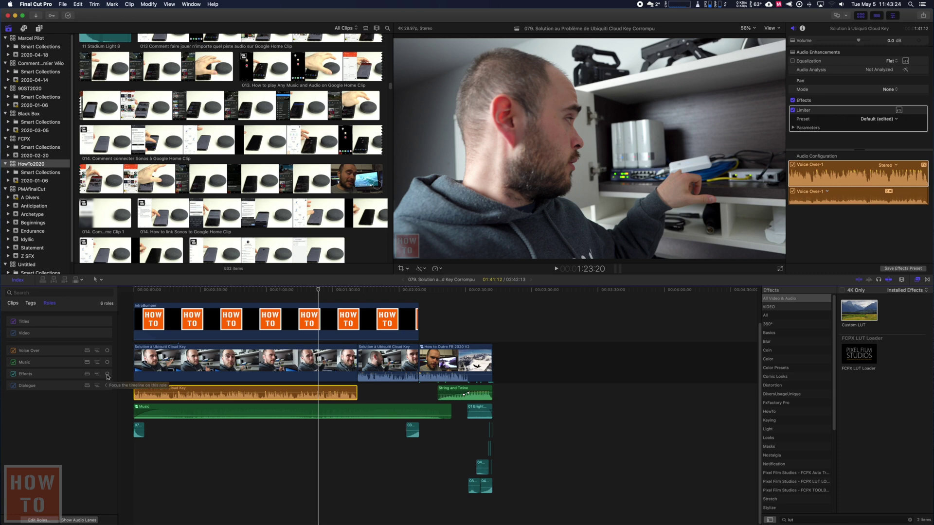
Focus the timeline on the Effects role from the Roles index
click(107, 375)
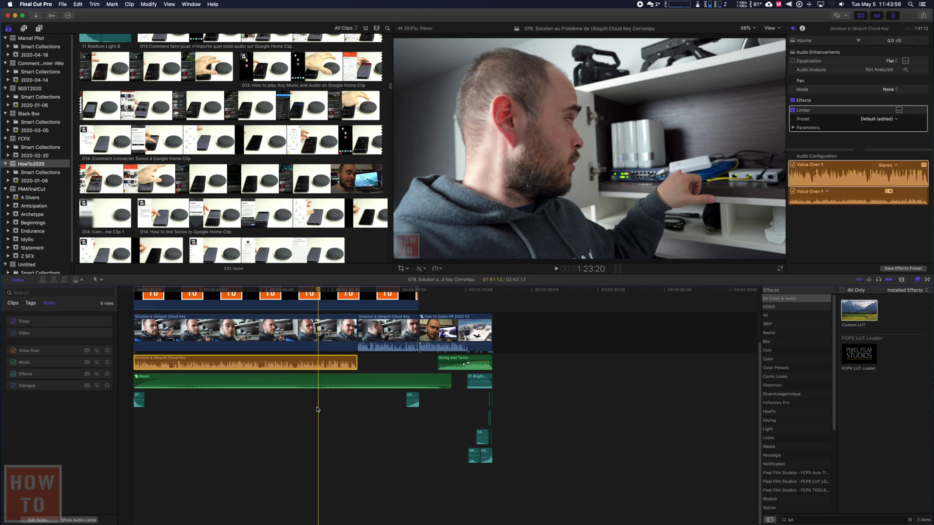
Expand the Voice Over, Music and Effects subroles in the Roles index, keeping Dialogue collapsed
click(478, 384)
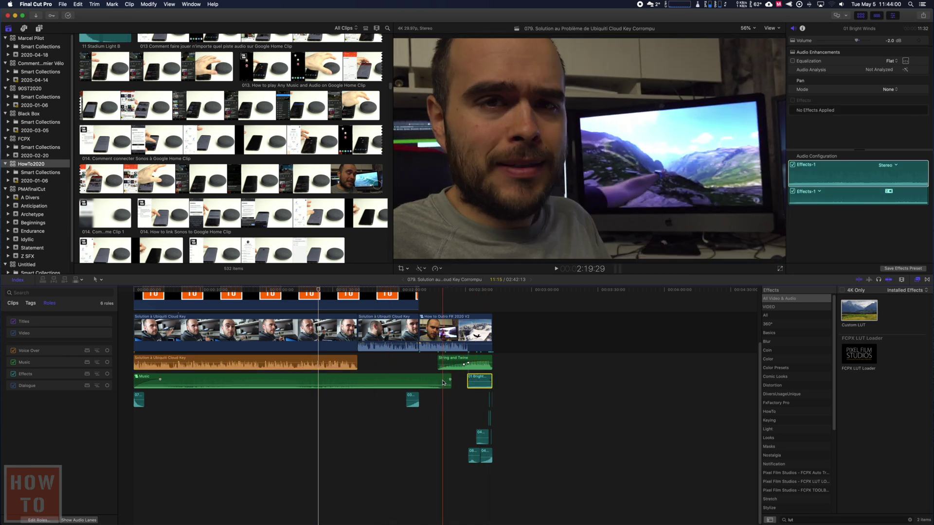
click(440, 383)
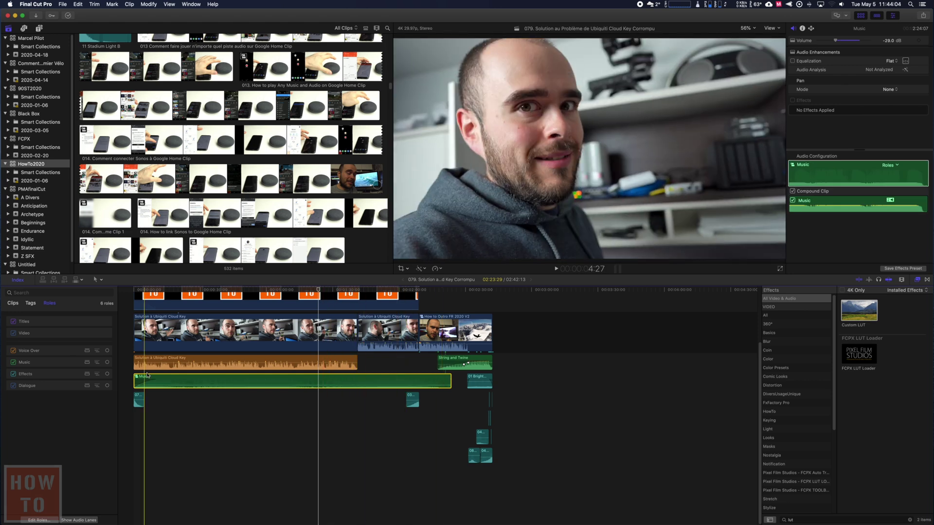
click(97, 374)
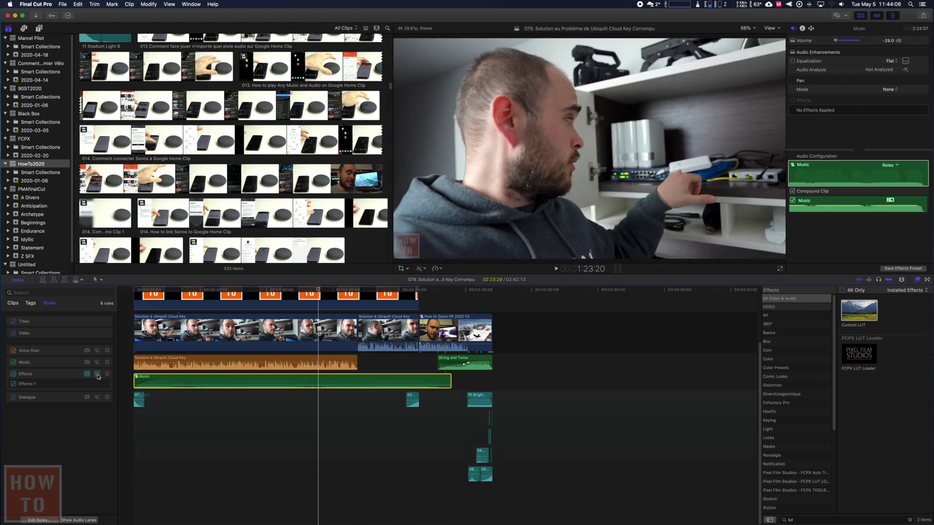
click(97, 363)
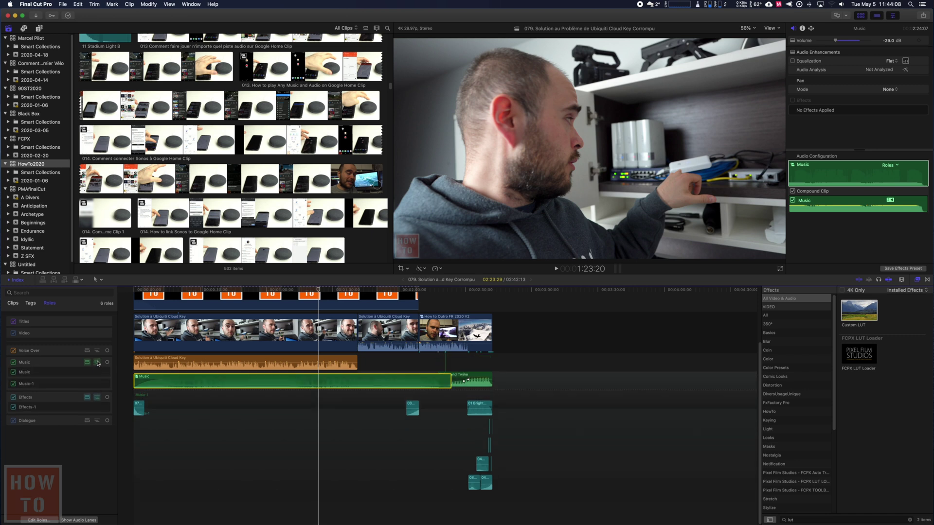
click(98, 350)
click(97, 432)
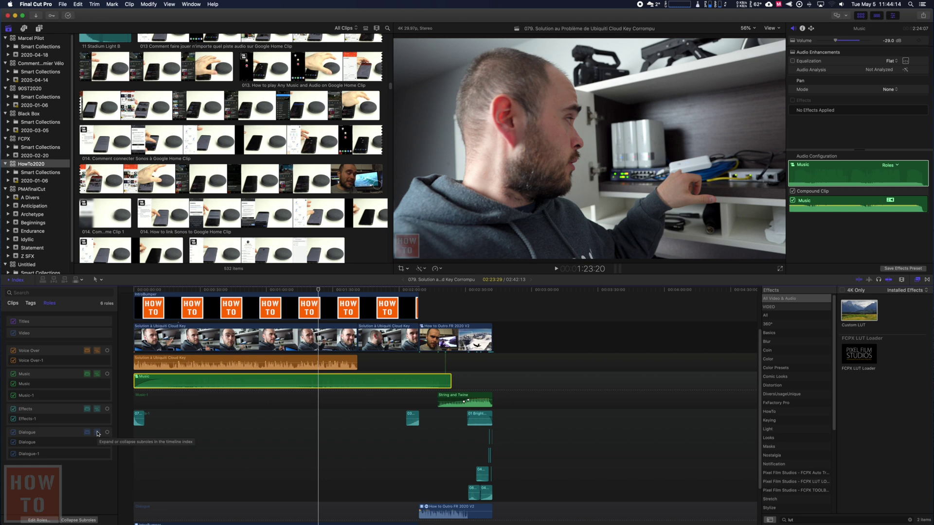
click(97, 432)
click(97, 409)
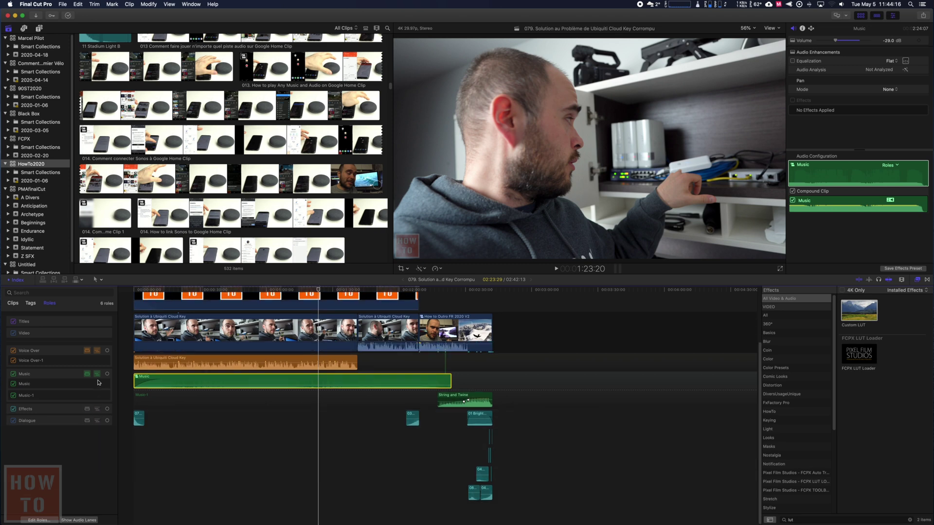
click(98, 408)
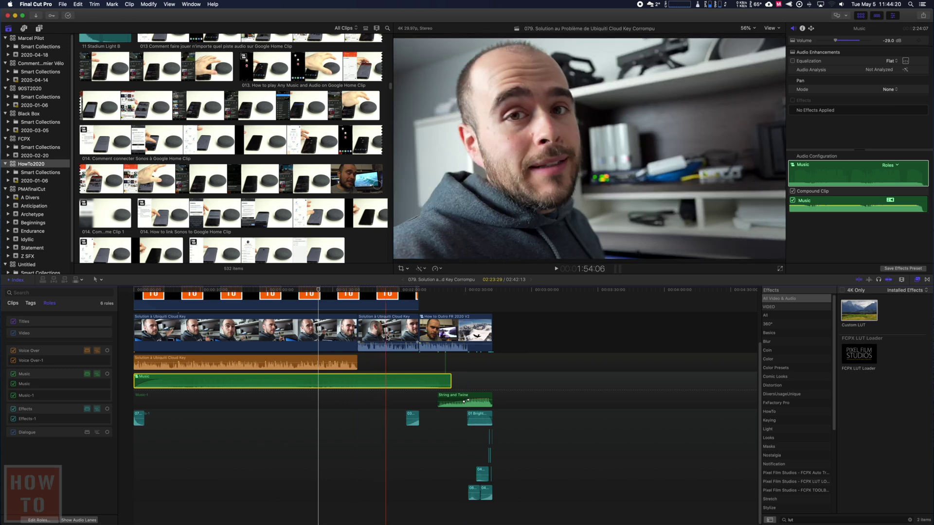
Collapse the subroles of every audio role in the Roles index
click(97, 432)
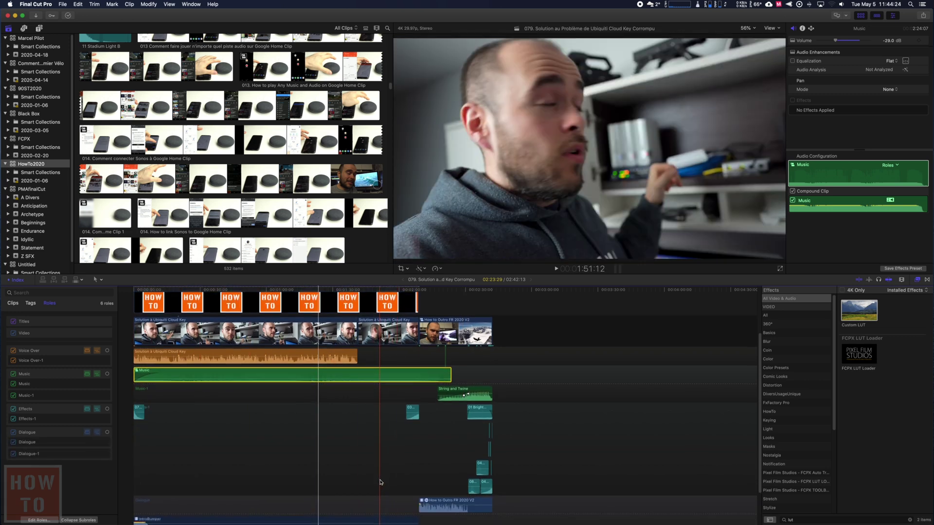
scroll(381, 479, down, 2)
scroll(380, 481, down, 1)
click(376, 498)
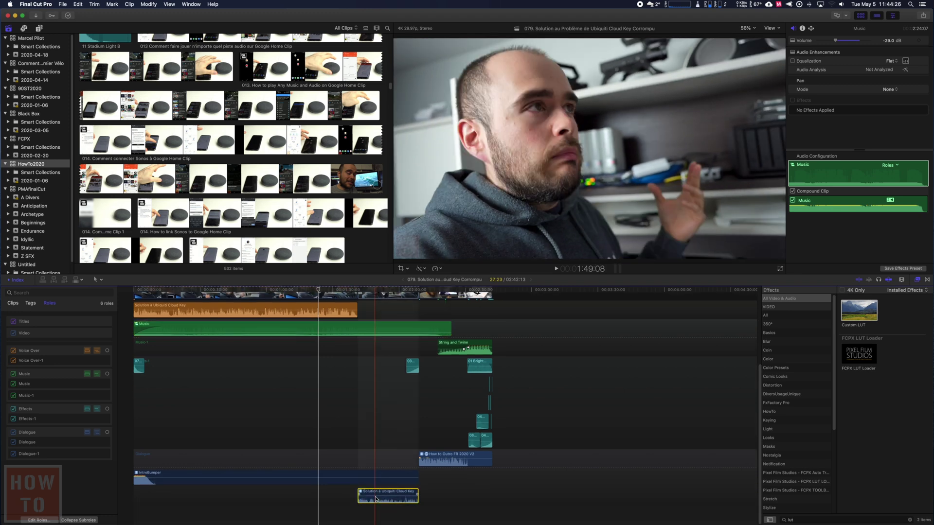
scroll(377, 486, up, 3)
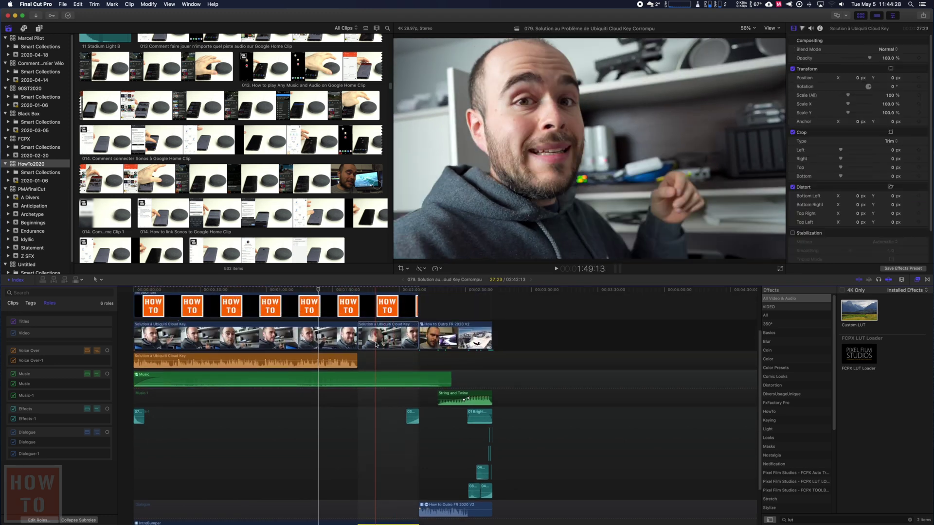
scroll(380, 351, down, 3)
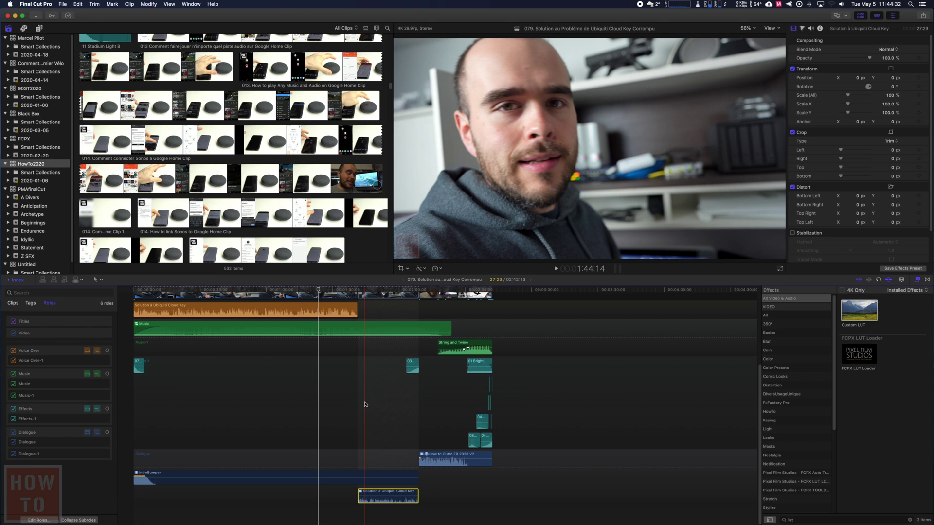
scroll(365, 404, up, 1)
click(97, 374)
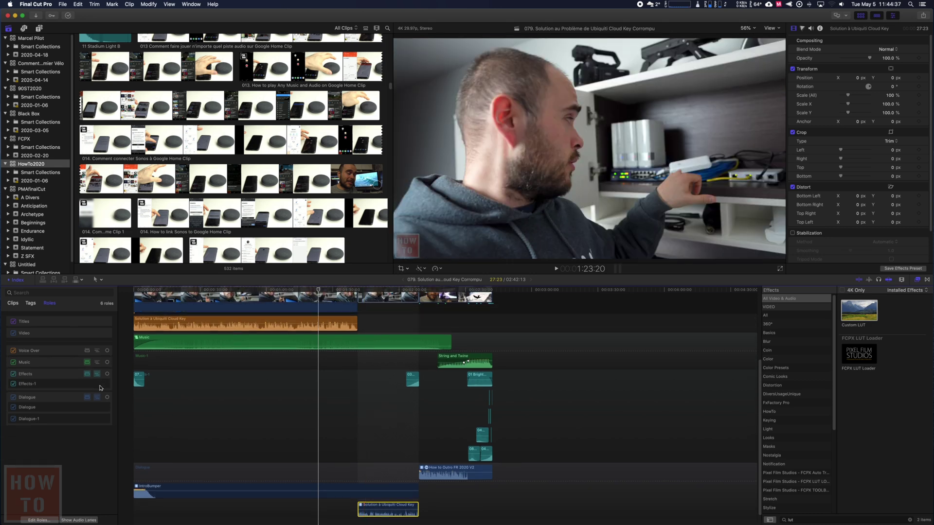
click(97, 374)
click(97, 386)
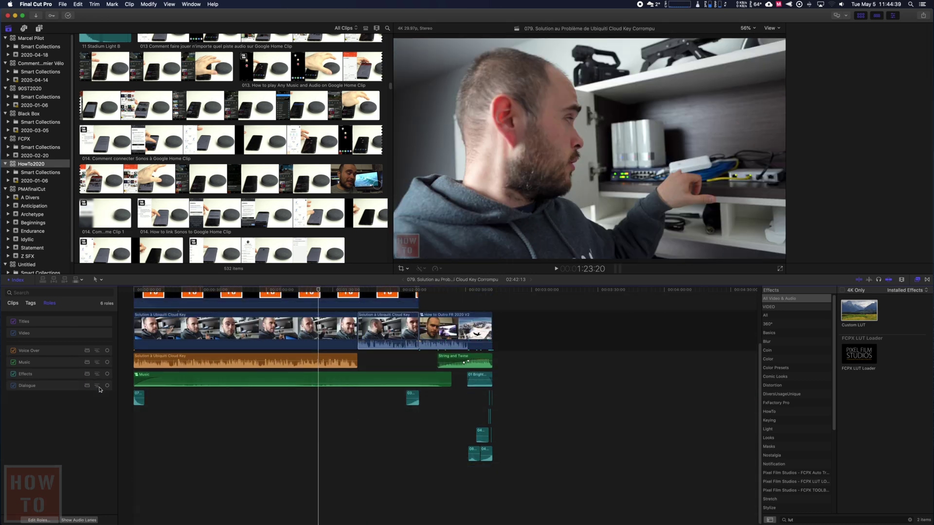
Drag Dialogue to the top and Effects below it, giving Dialogue, Effects, Music, Voice Over
drag(28, 390, 22, 346)
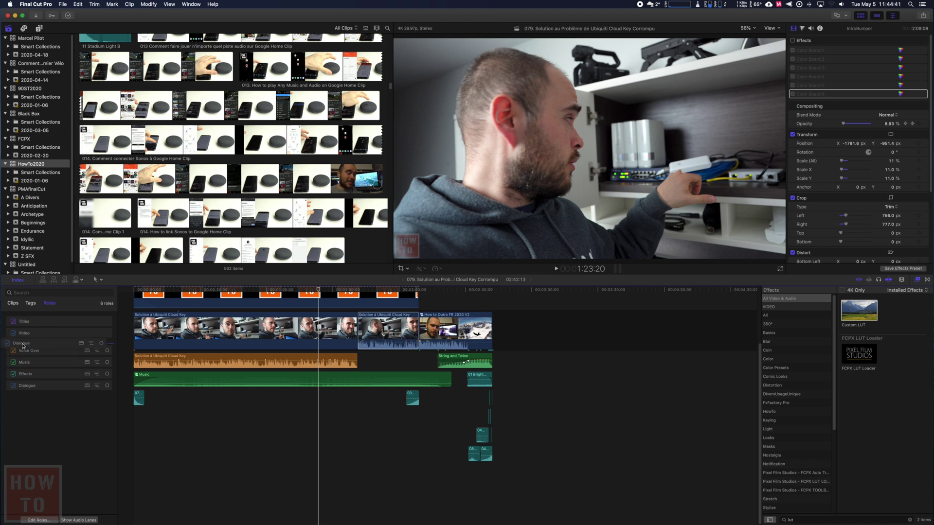
mouse_move(26, 383)
mouse_down()
mouse_move(24, 360)
mouse_move(25, 371)
mouse_up()
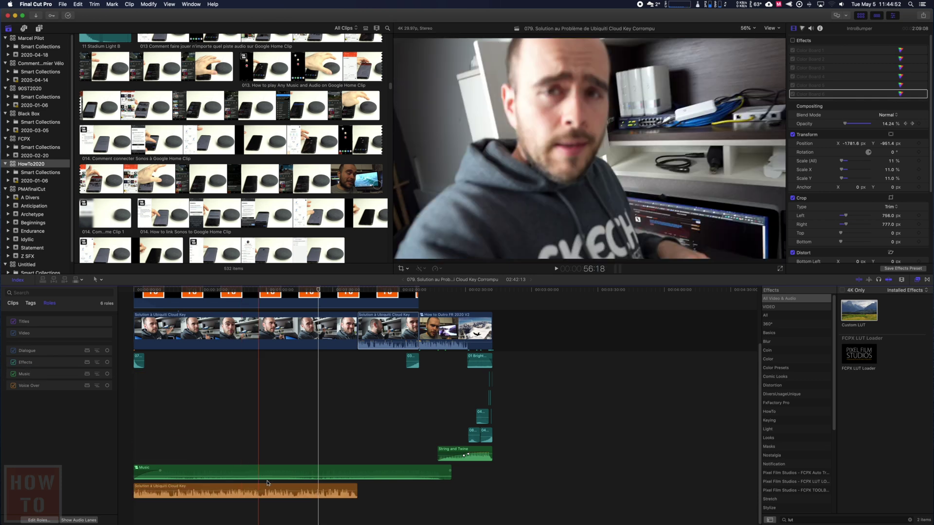
click(263, 489)
Reassign the orange Cloud Key audio clip to the Dialogue-1 role
right_click(262, 490)
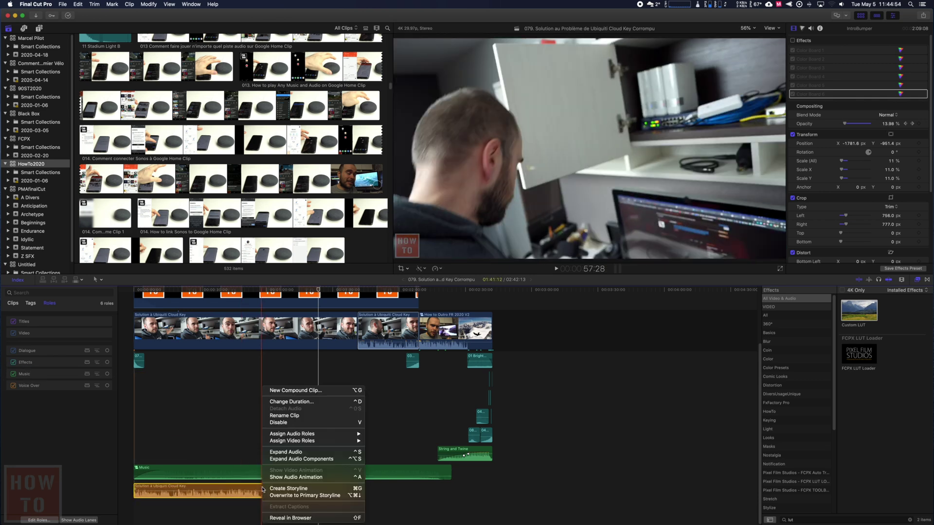
mouse_move(307, 434)
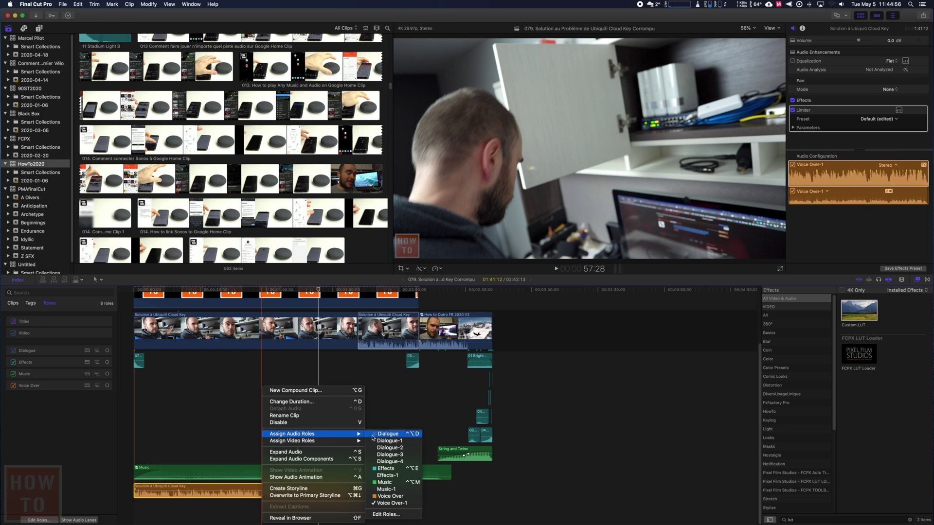
click(389, 441)
Open the library's roles editor via Assign Audio Roles > Edit Roles
right_click(295, 362)
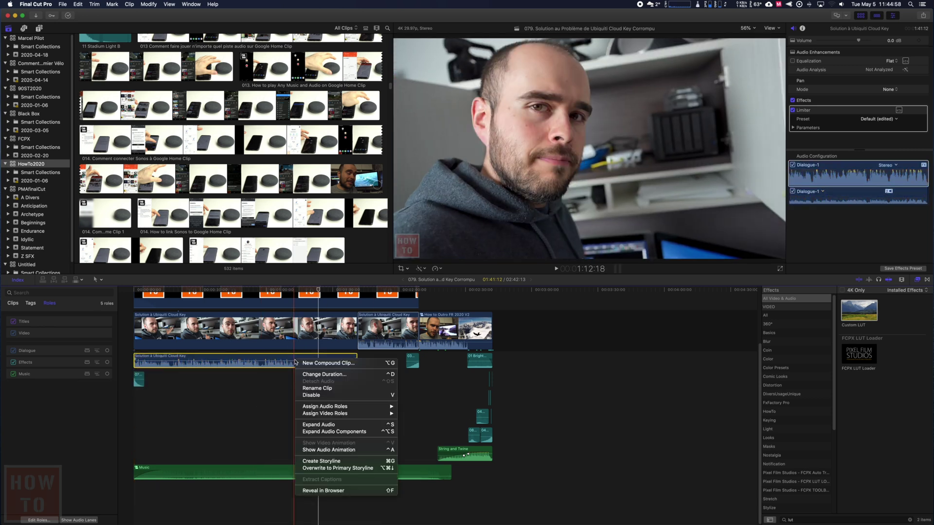
mouse_move(332, 407)
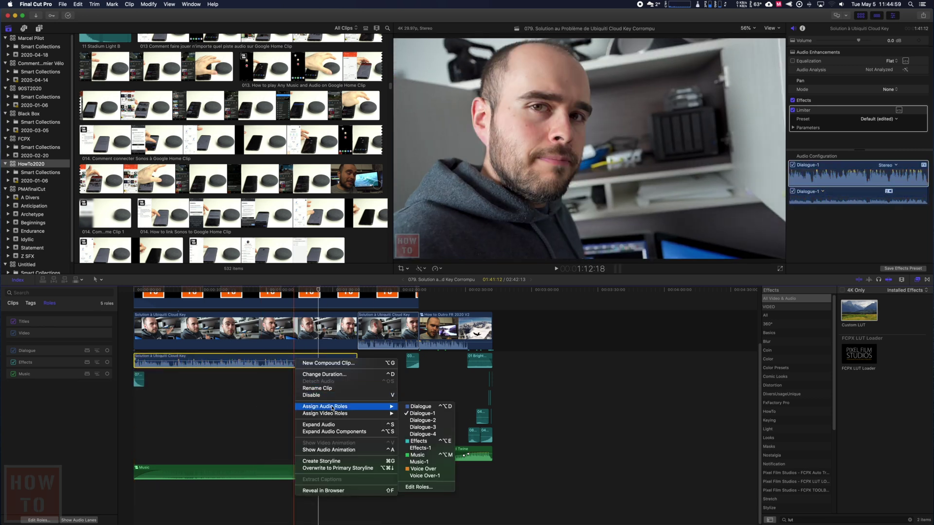
click(420, 487)
mouse_move(510, 260)
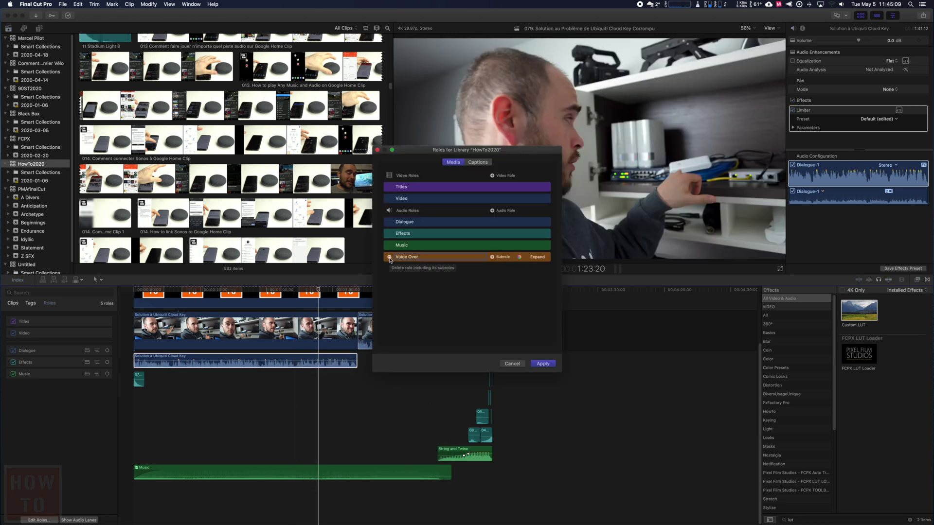
Remove the Voice Over role, apply the change, and confirm its deletion
click(390, 257)
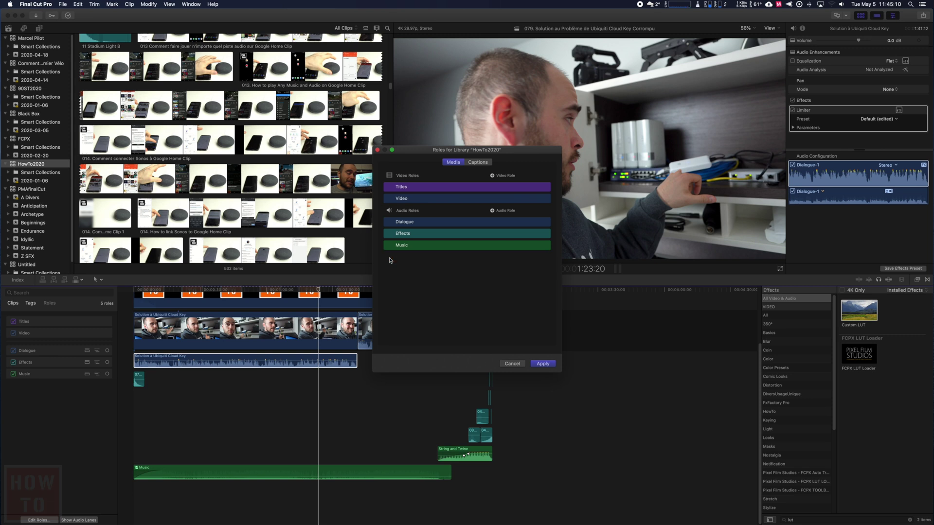
click(548, 364)
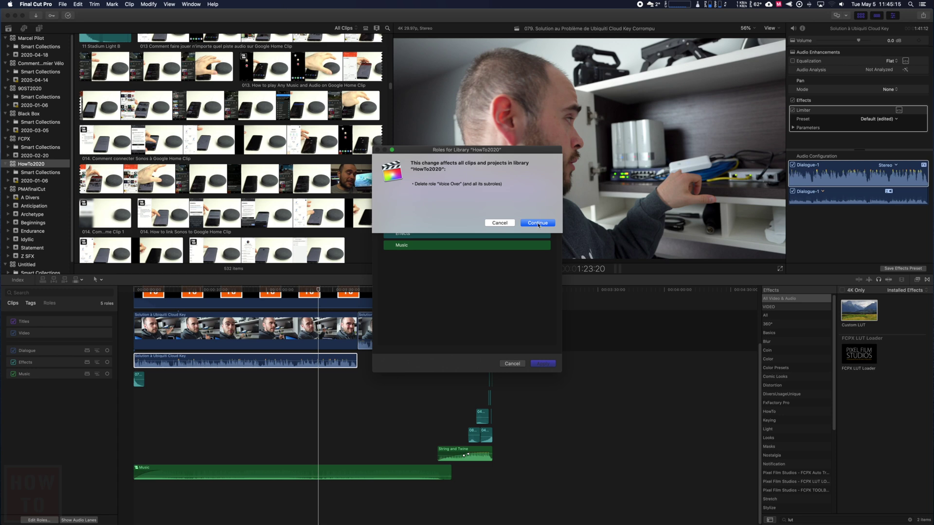
click(537, 223)
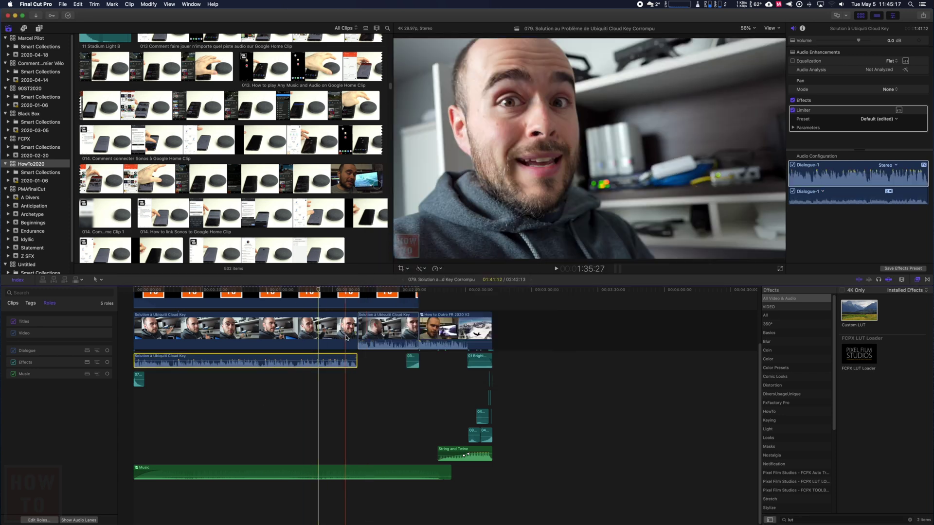